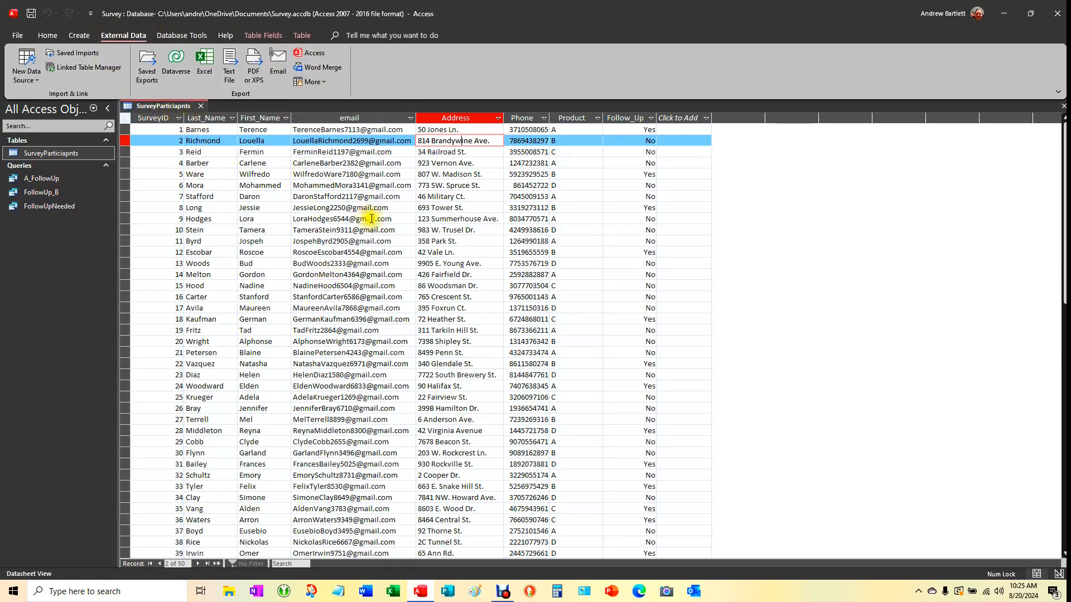
Open the FollowUpNeeded query from the Navigation Pane to show its 18 follow-up records
scroll(370, 215, "down", 3)
scroll(666, 249, "up", 3)
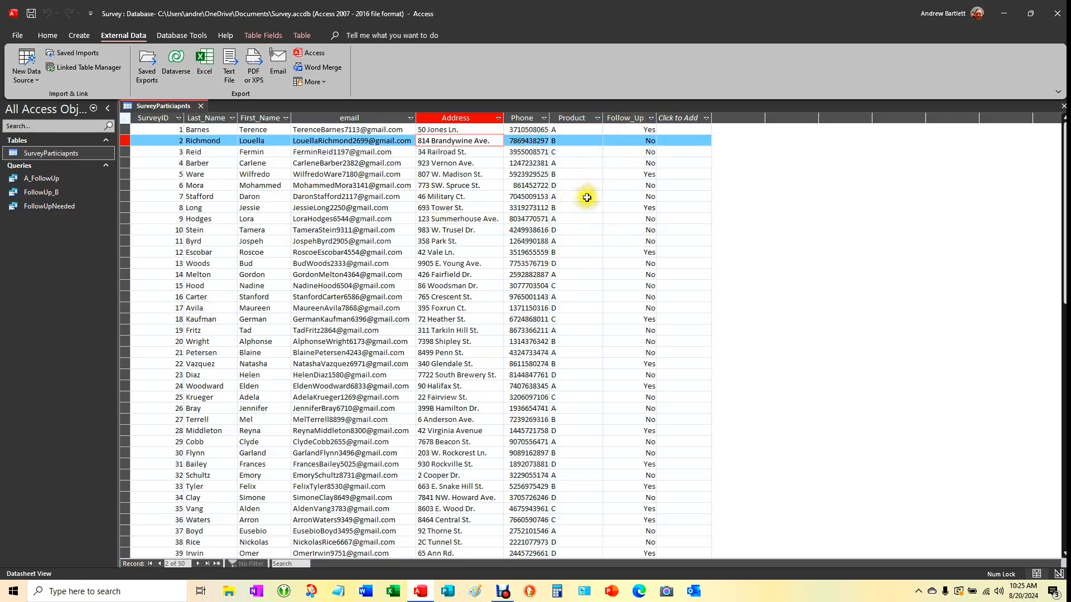
scroll(586, 246, "down", 3)
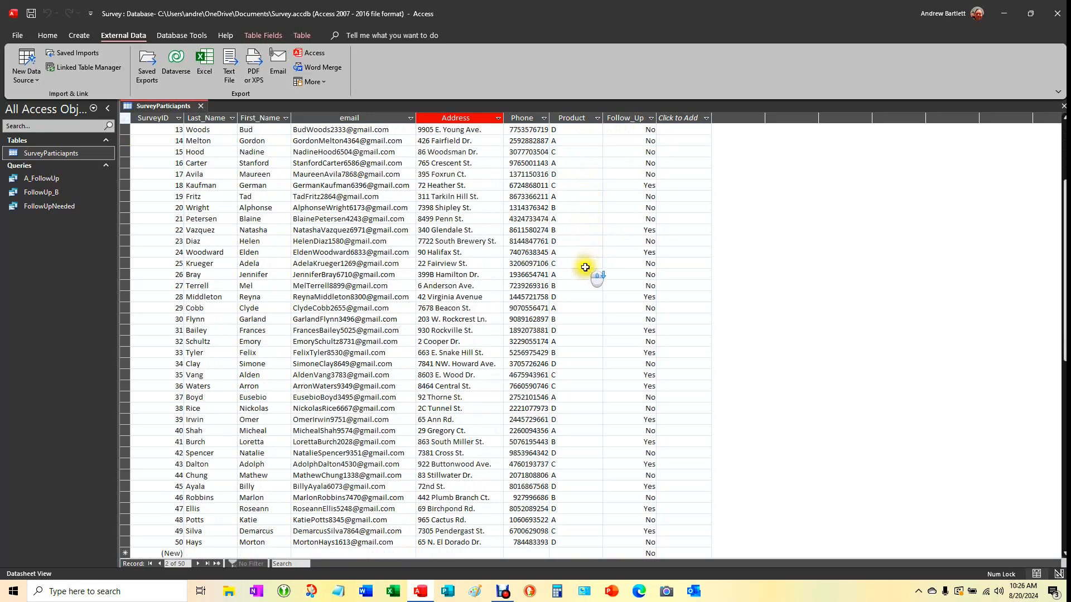
scroll(588, 267, "up", 3)
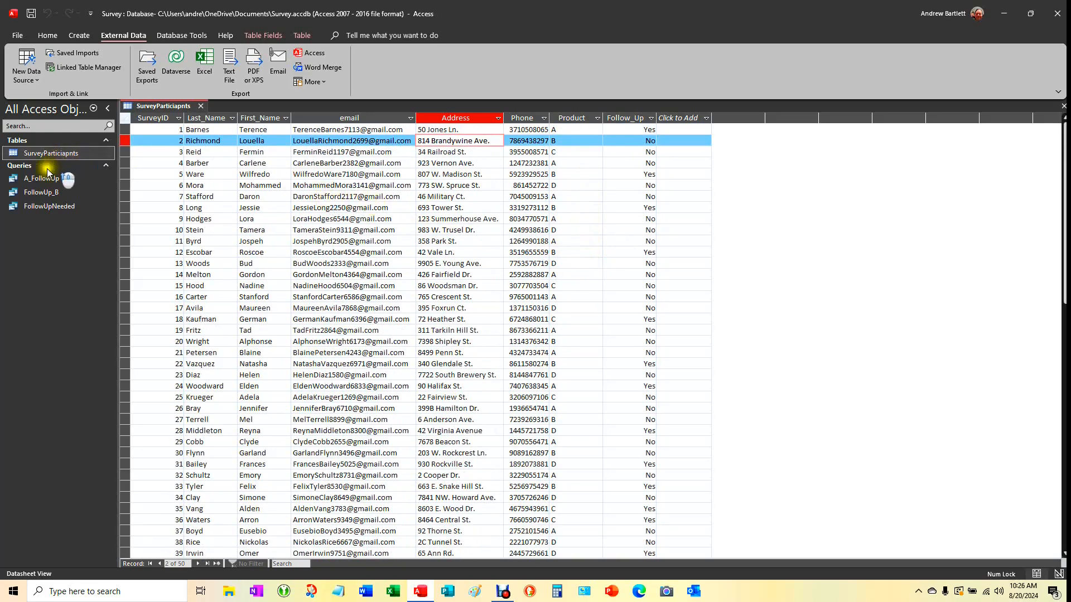
left_click(48, 208)
double_click(48, 207)
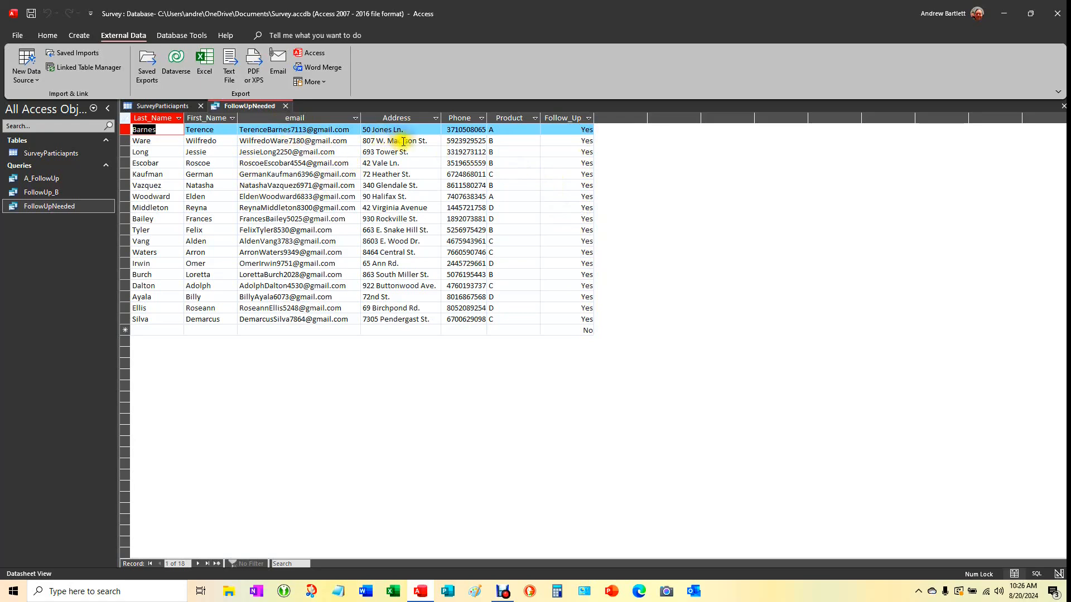
left_click(325, 130)
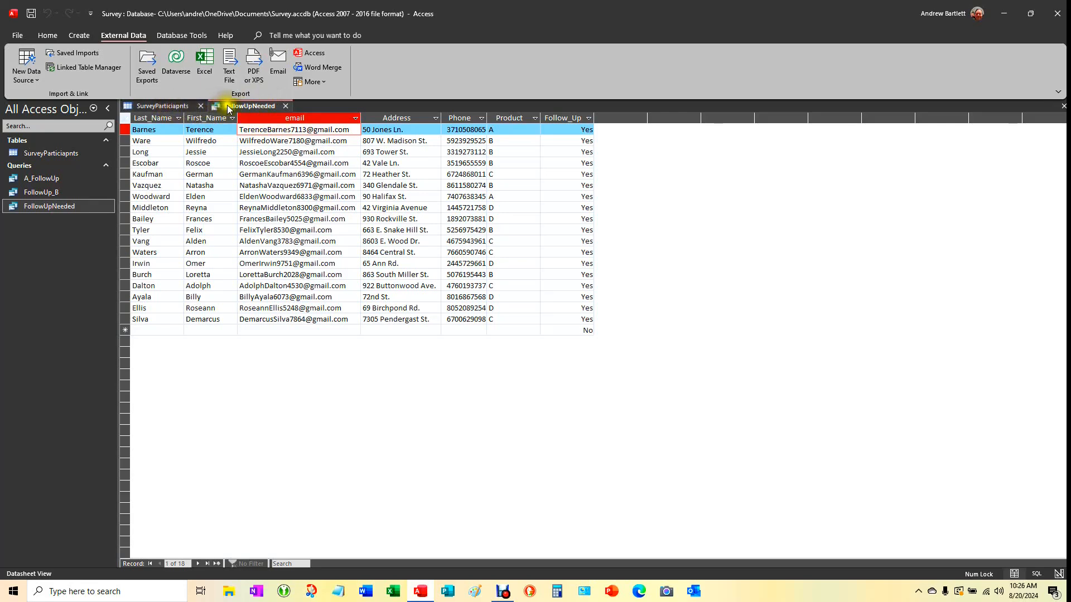
Close the SurveyParticiapnts table so only the FollowUpNeeded query stays open
left_click(205, 104)
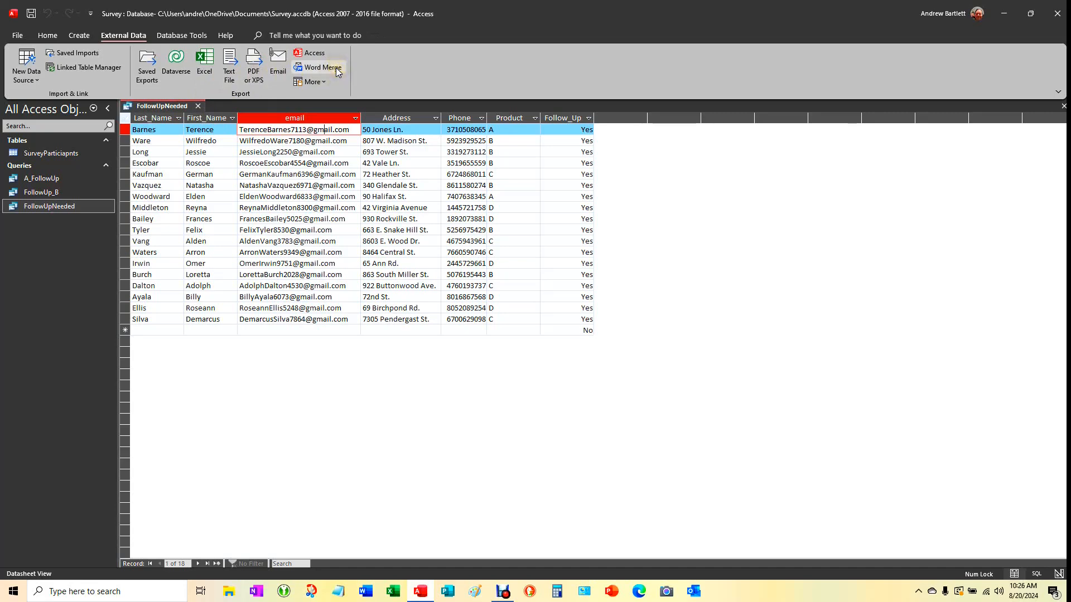
left_click(174, 37)
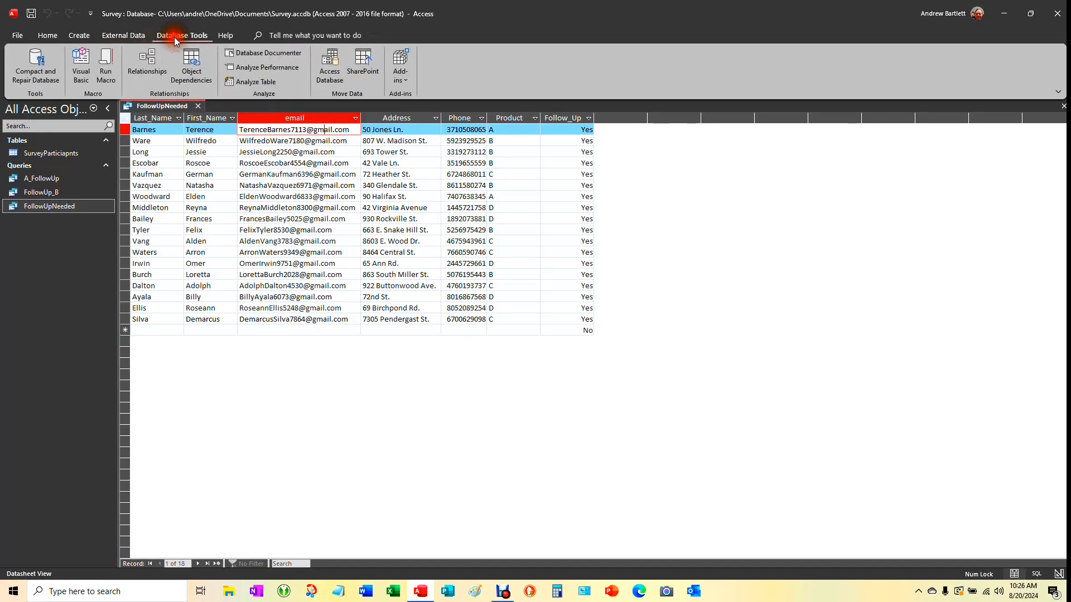
left_click(135, 35)
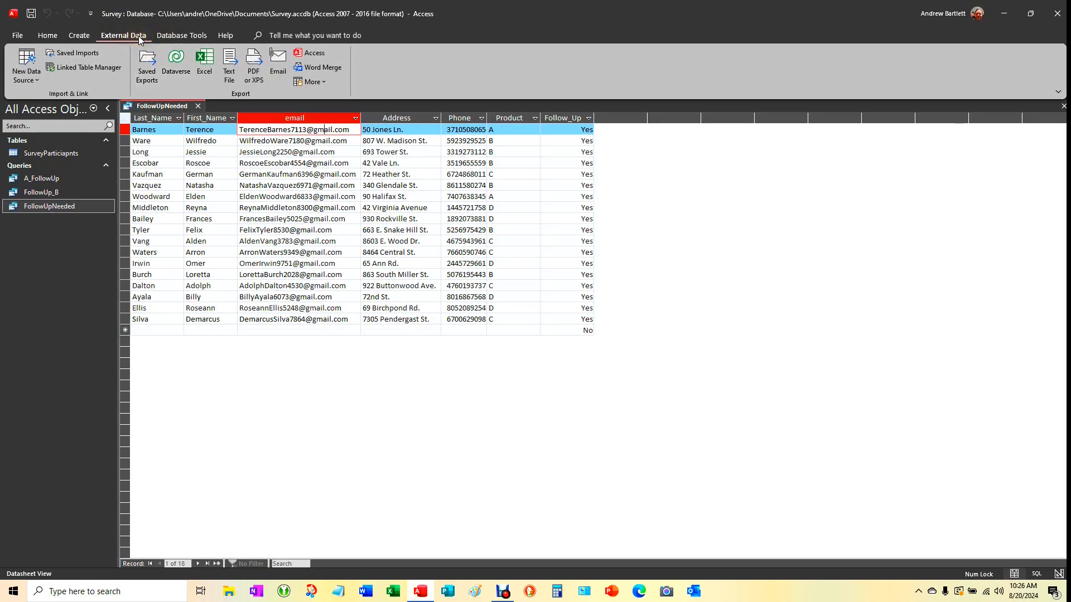
Word Merge the FollowUpNeeded query into a new linked Word document, then maximize Word
left_click(323, 68)
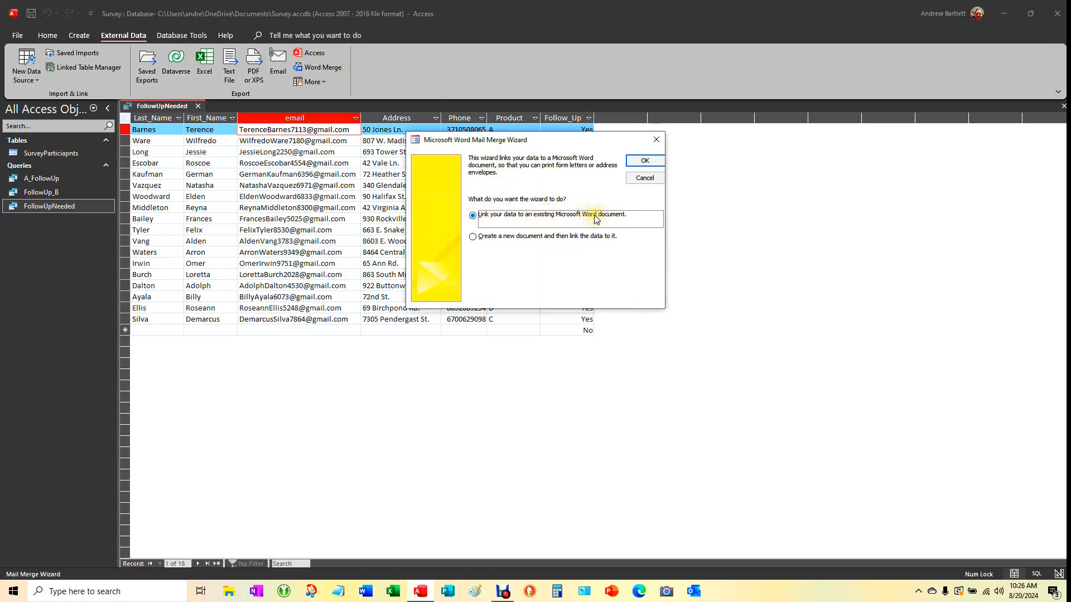
left_click(474, 237)
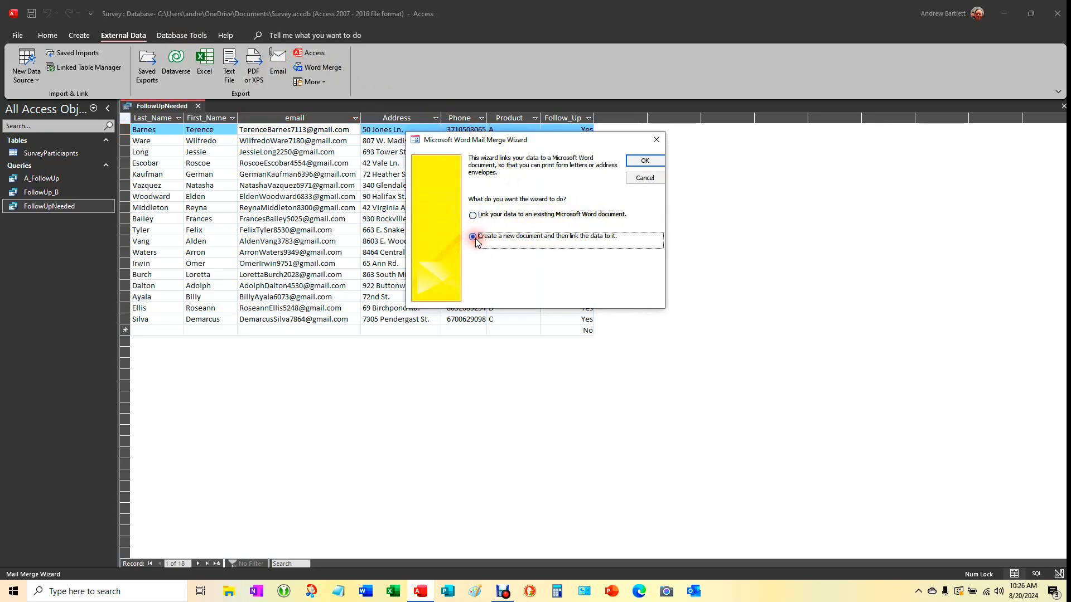
left_click(653, 166)
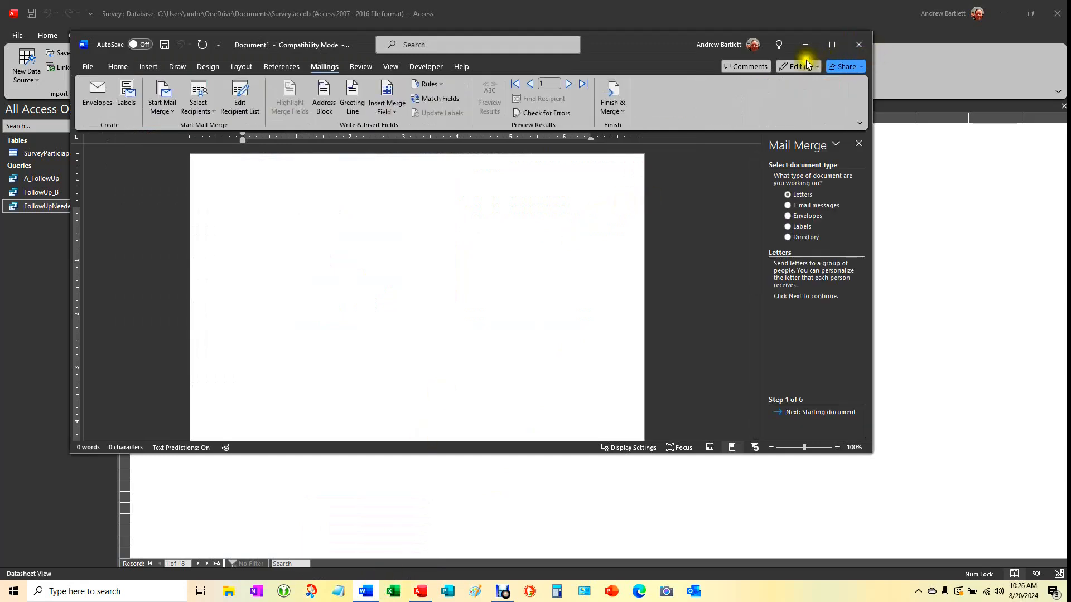
left_click(832, 45)
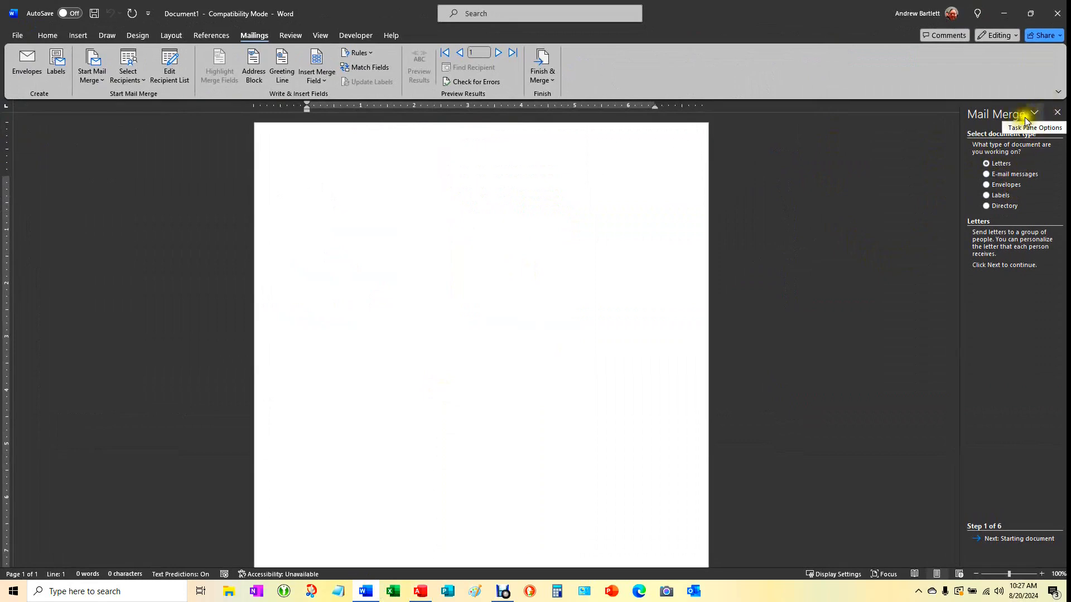
Close the Mail Merge task pane and set the merge document type to Letters
left_click(1059, 114)
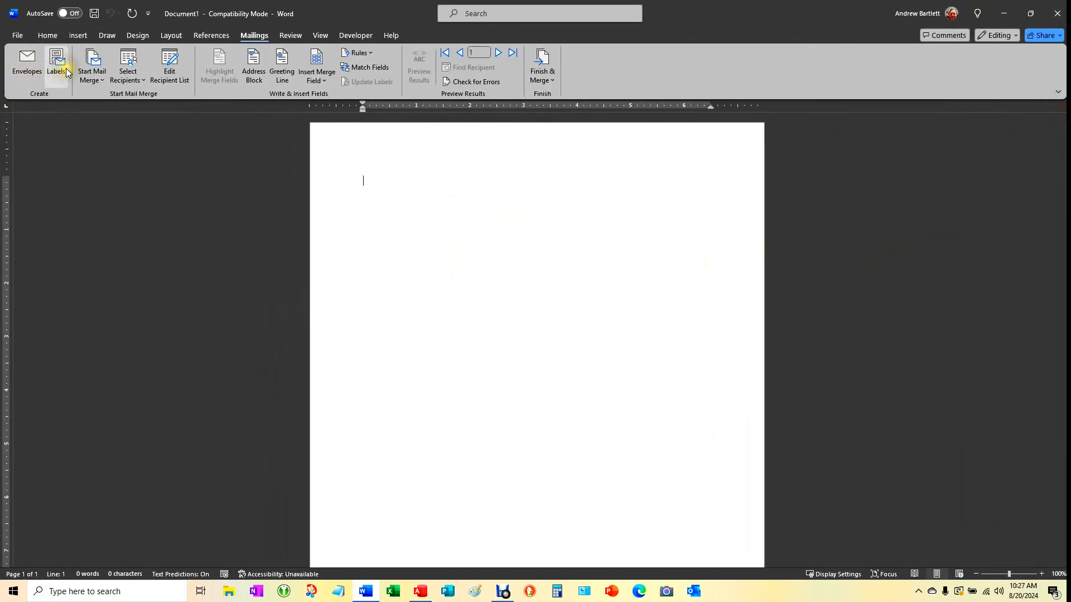
left_click(106, 84)
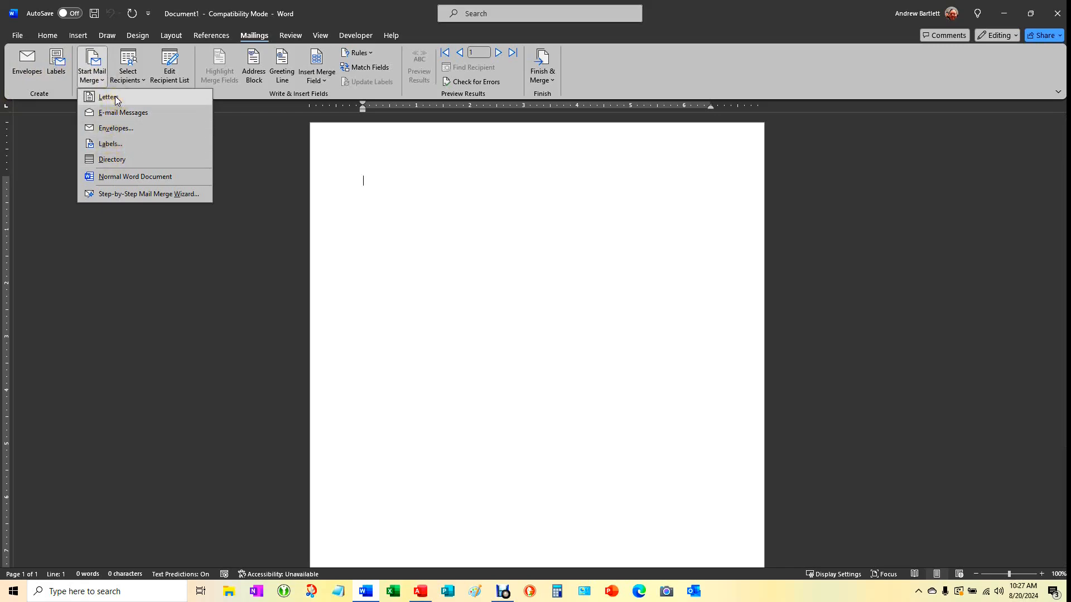
left_click(116, 98)
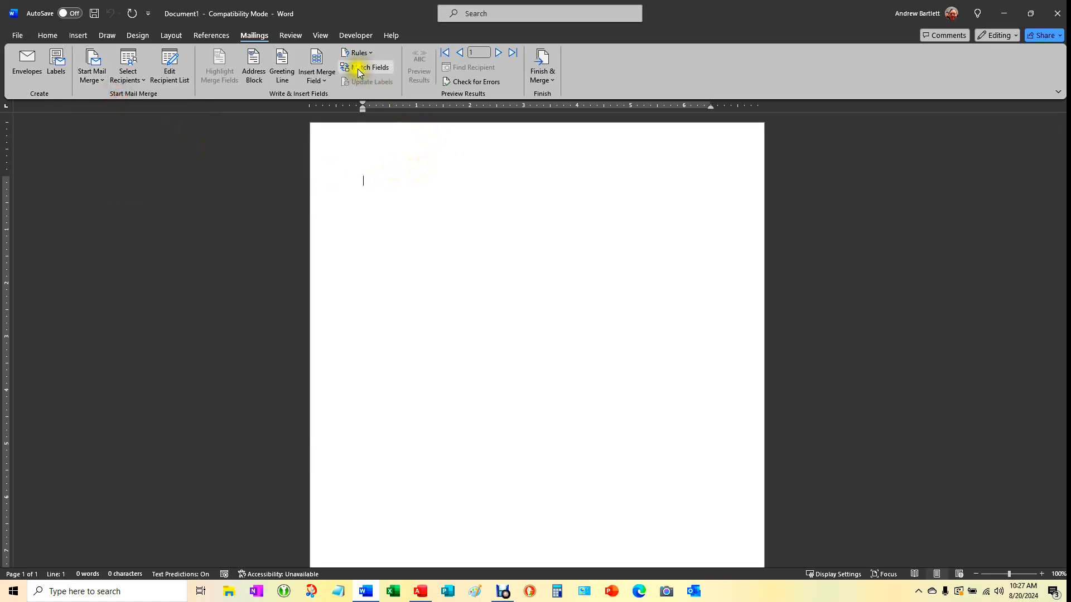
left_click(282, 64)
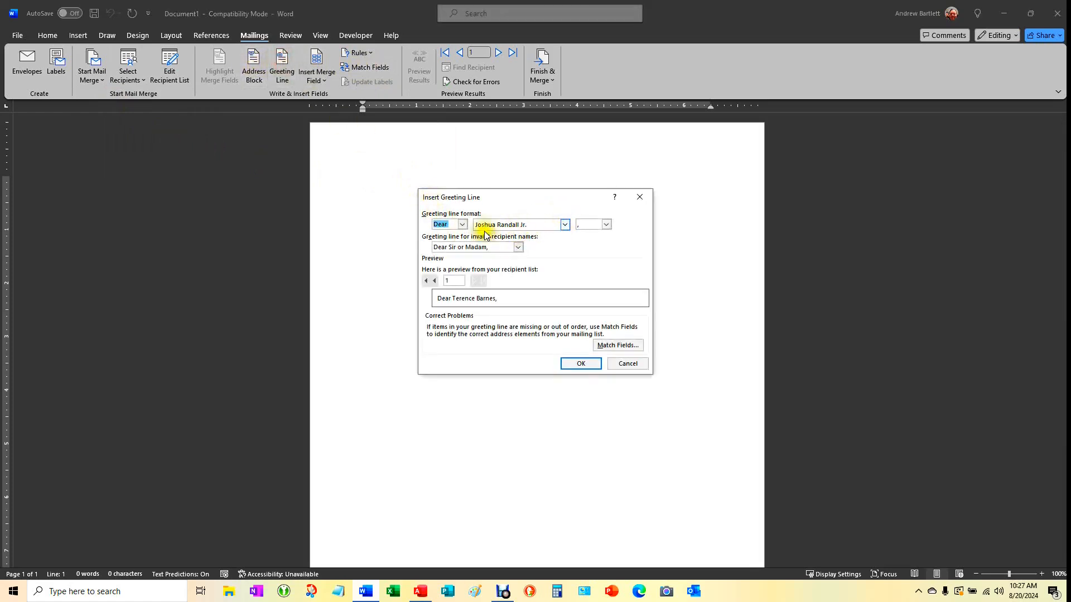
Replace the 'Dear' salutation with 'Greetings' and insert the greeting line
left_click(463, 225)
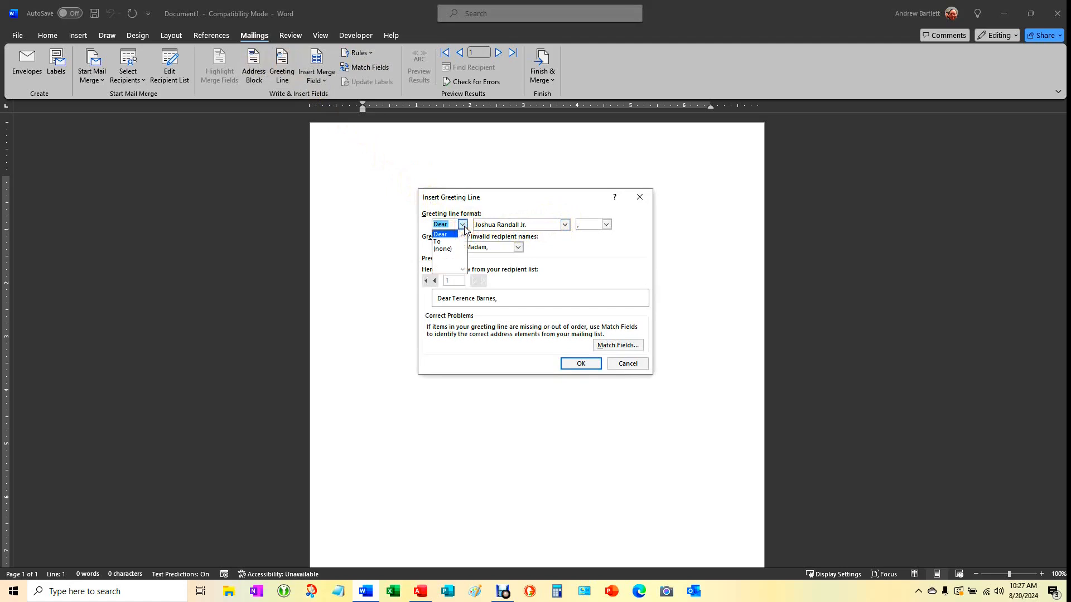
left_click(454, 223)
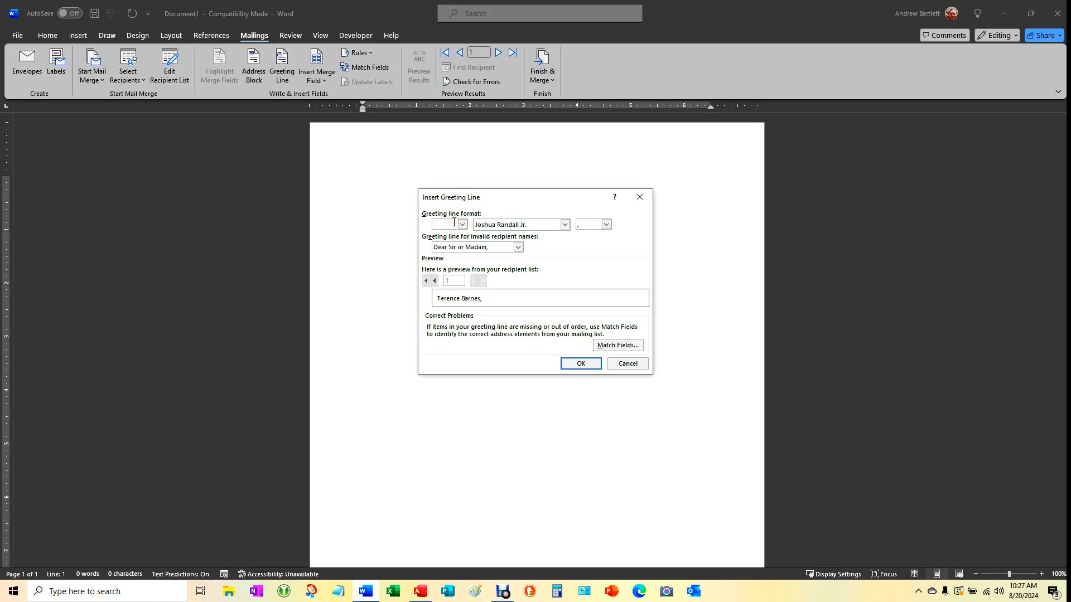
type("Greetings")
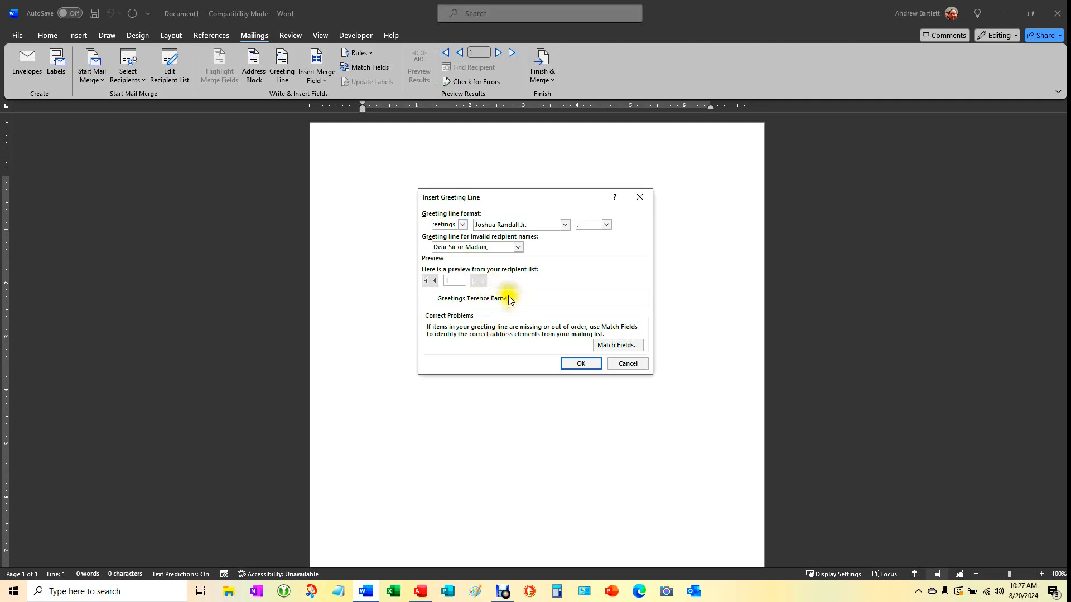
left_click(580, 364)
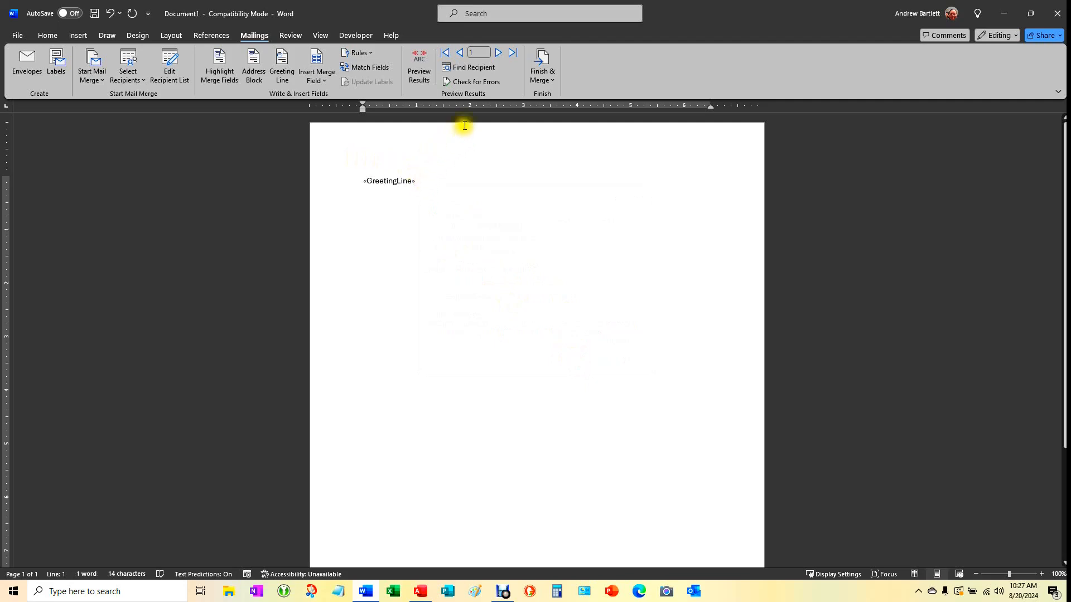
Toggle Preview Results to compare the greeting field with real recipient data
left_click(423, 70)
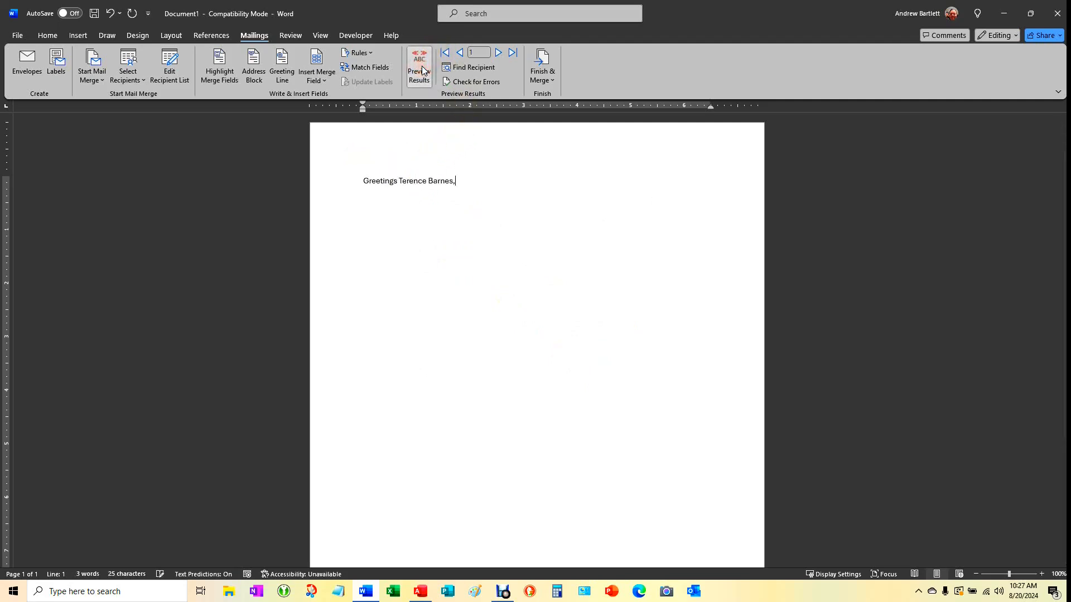
left_click(422, 70)
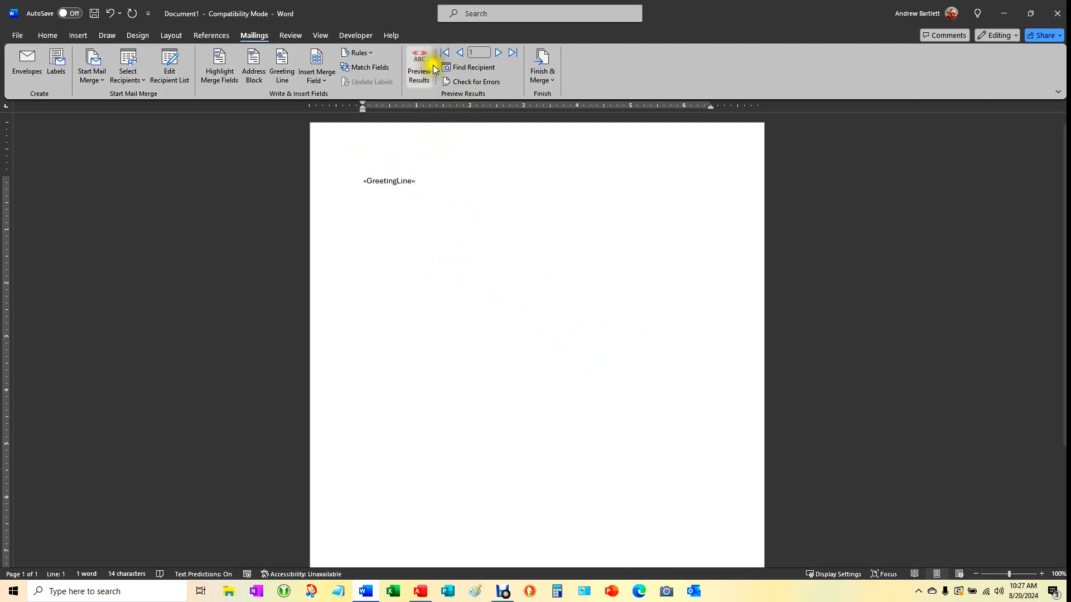
left_click(421, 65)
left_click(421, 66)
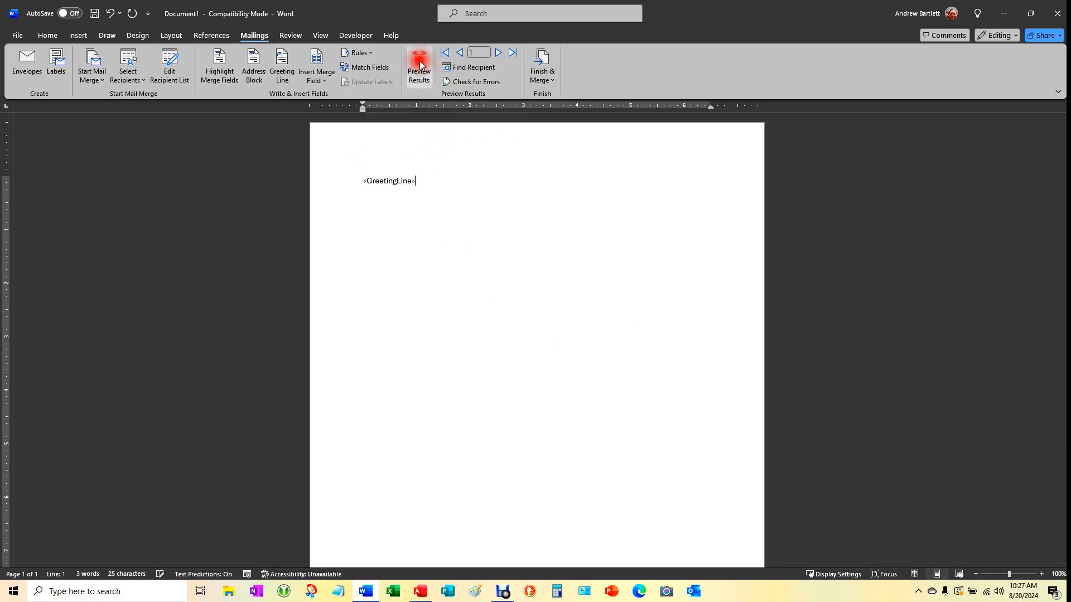
left_click(421, 65)
Step forward through recipients, then back until recipient 6 is previewed, and start a new line
left_click(499, 53)
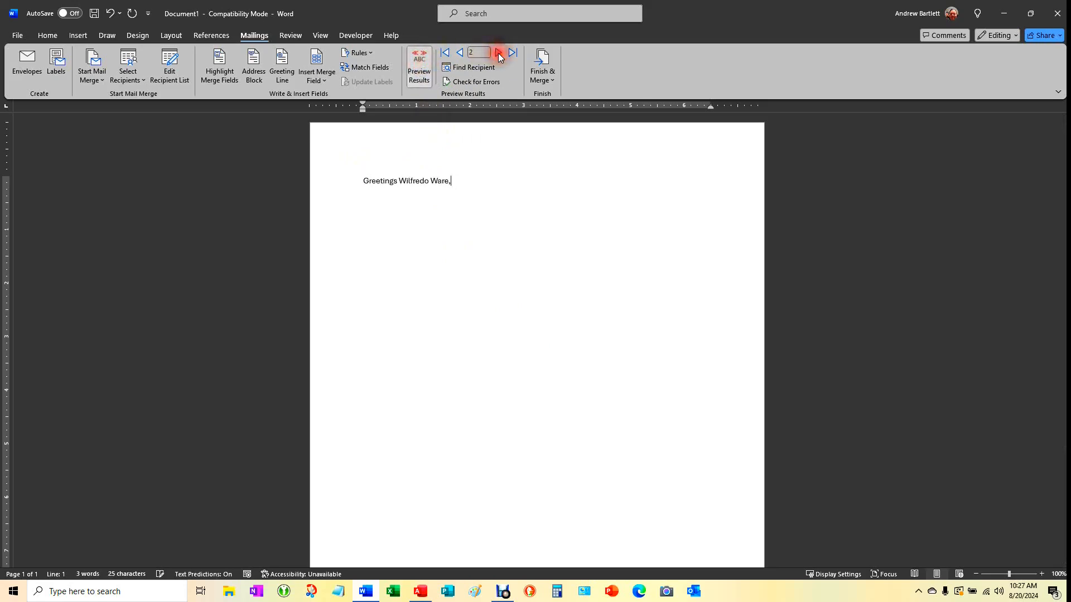
left_click(499, 53)
left_click(499, 53)
left_click(498, 53)
left_click(499, 53)
left_click(499, 53)
left_click(499, 53)
left_click(499, 53)
left_click(499, 53)
left_click(499, 52)
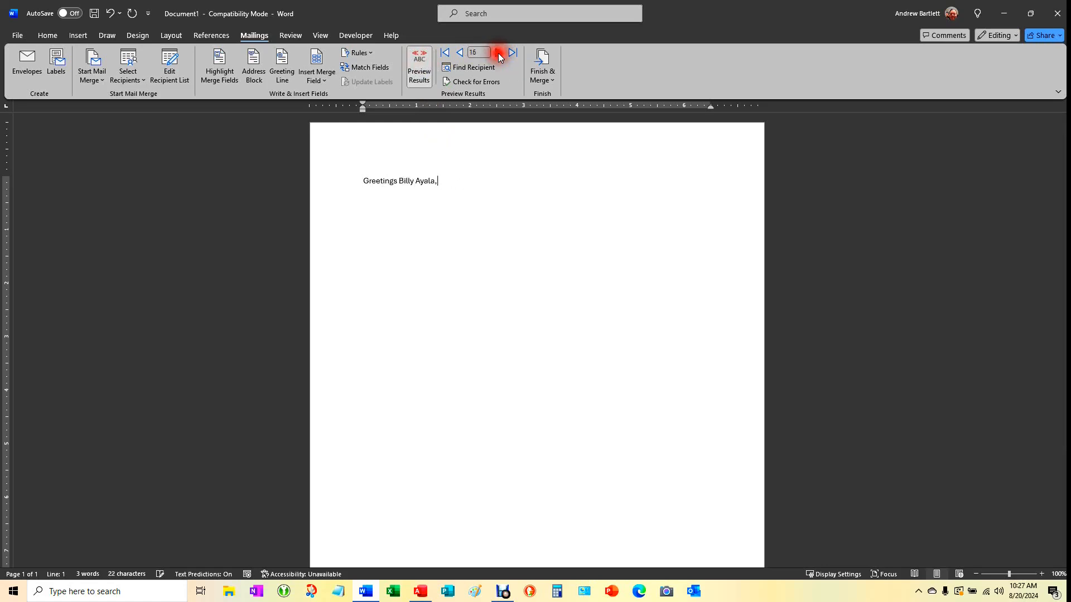
left_click(460, 52)
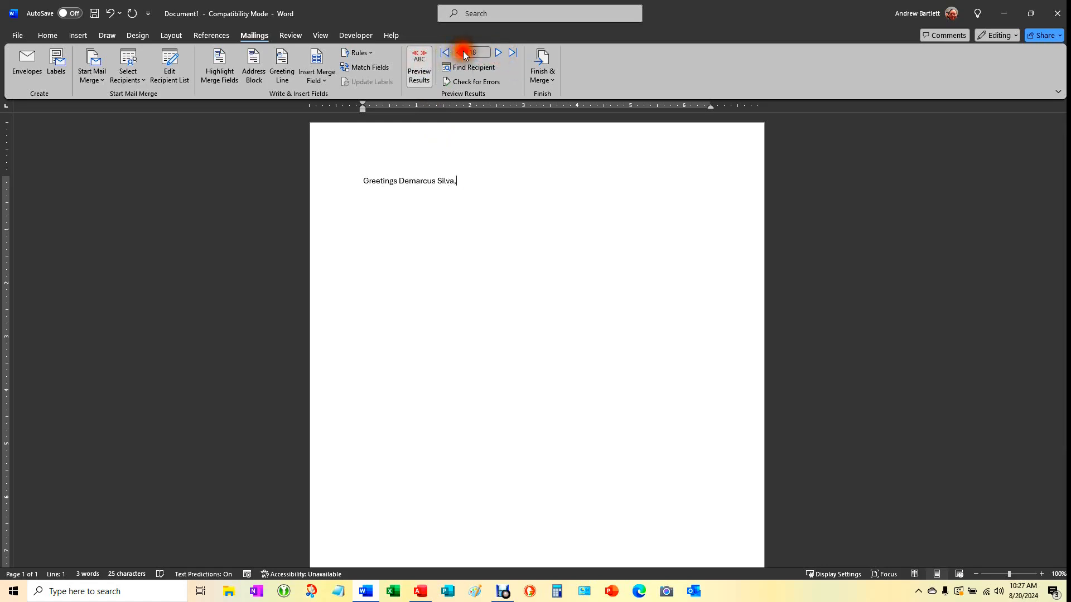
left_click(461, 52)
left_click(463, 52)
left_click(463, 51)
left_click(463, 51)
left_click(463, 51)
left_click(463, 51)
left_click(463, 51)
left_click(463, 51)
left_click(463, 52)
left_click(463, 51)
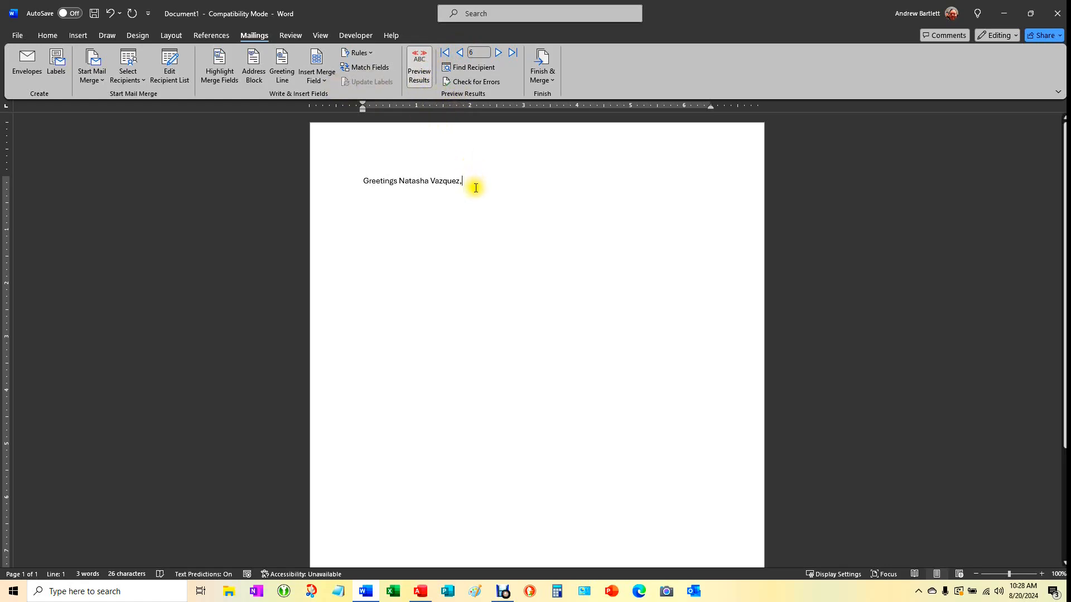
key("Return")
Type the opening sentence with the Product and Address merge fields inserted
type("Glad you found interest in product")
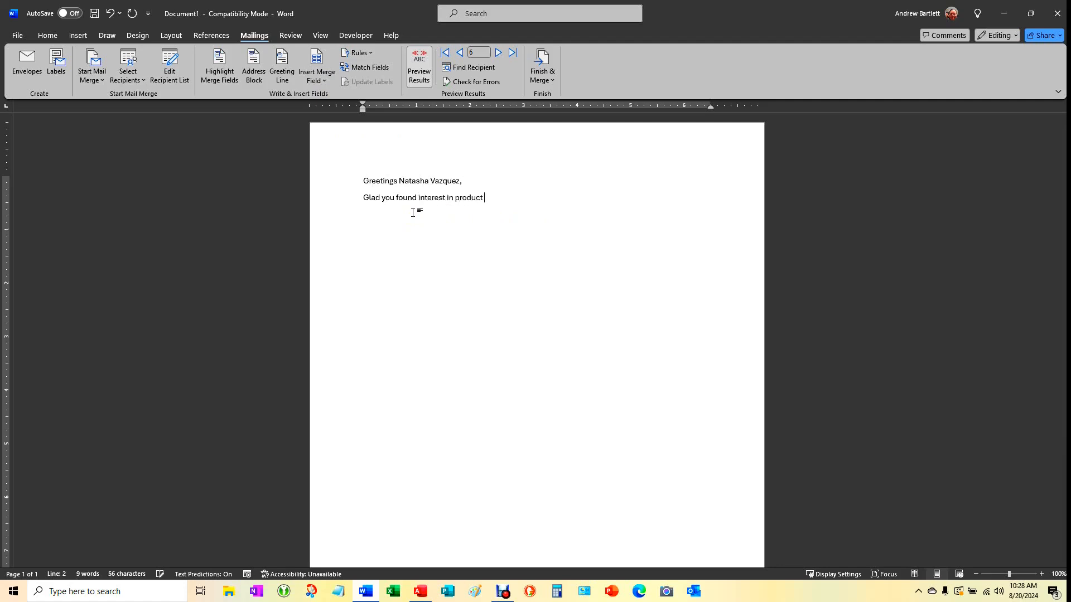
left_click(320, 77)
left_click(332, 174)
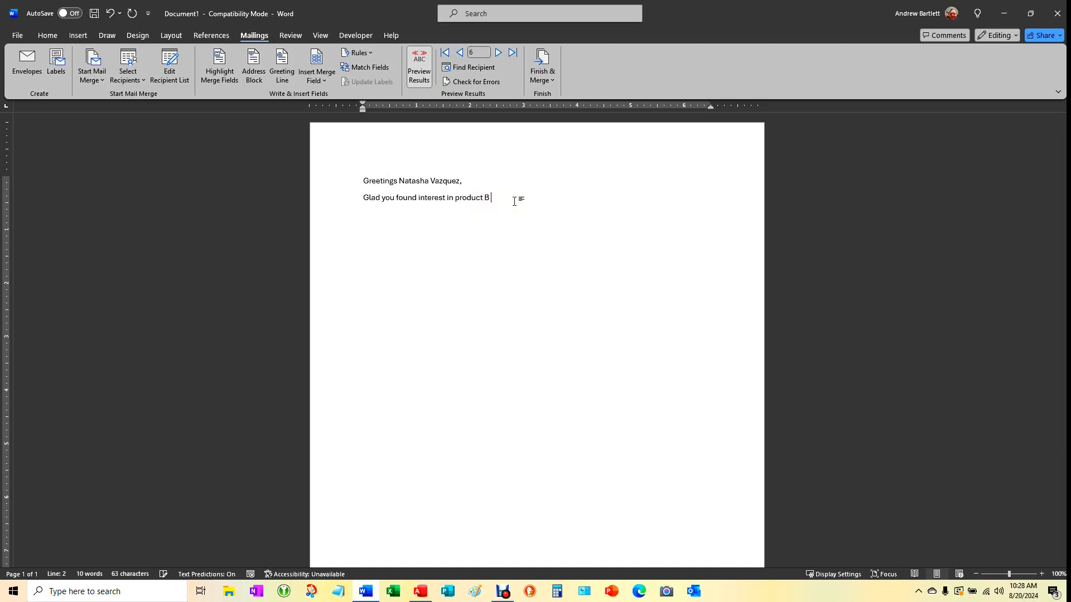
type("w you live on")
left_click(316, 73)
left_click(342, 146)
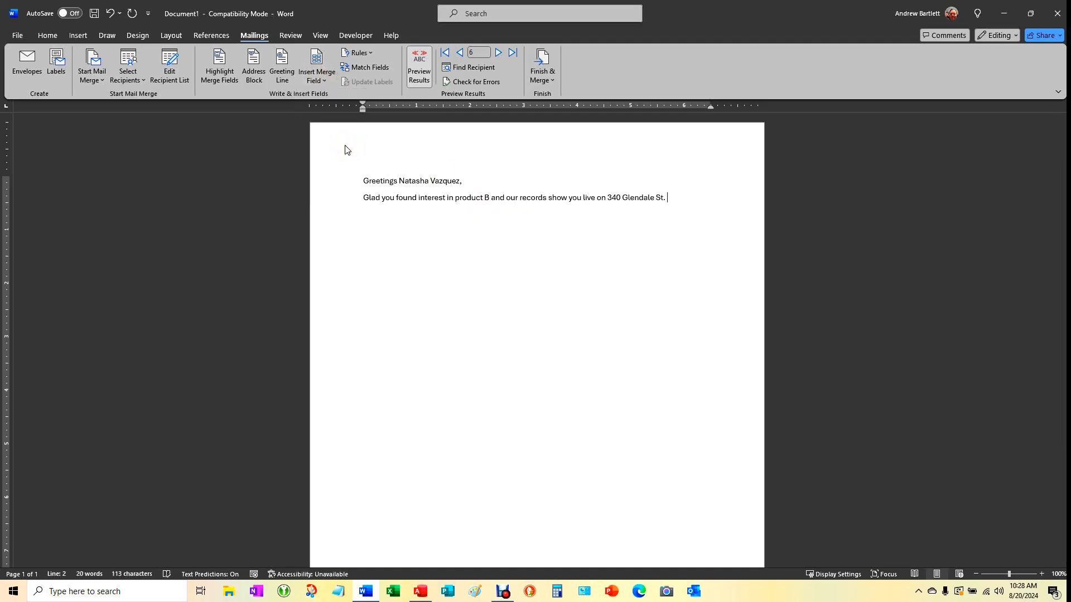
Add sentences offering a test sample and a follow-up call at a phone number, joining 'feed back' into 'feedback'
type("and we would love to send you a test sample of the product and would love your feed back.  W")
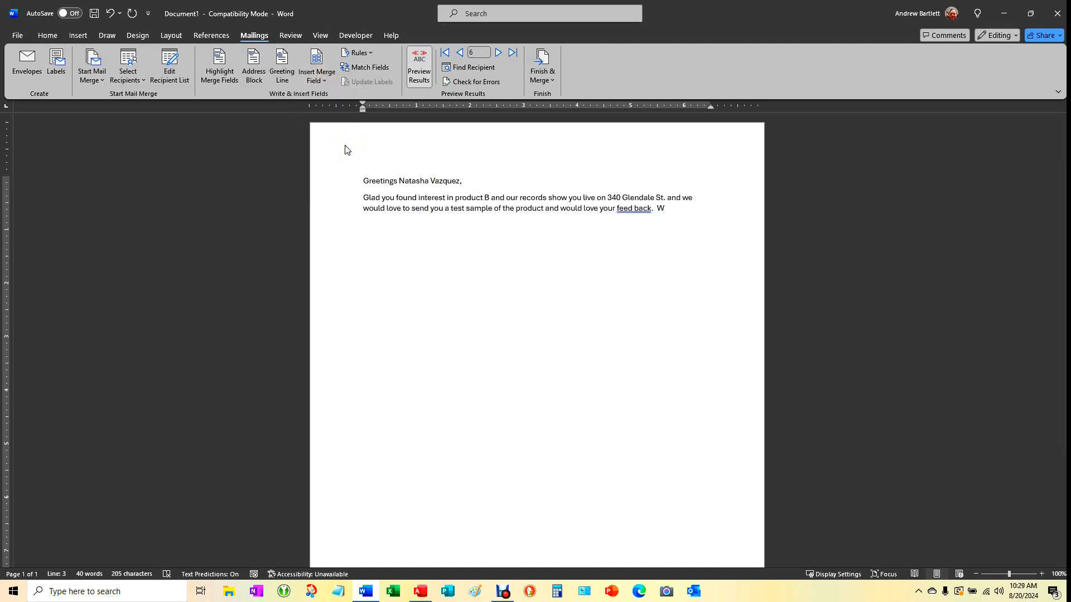
type("e will")
key("BackSpace")
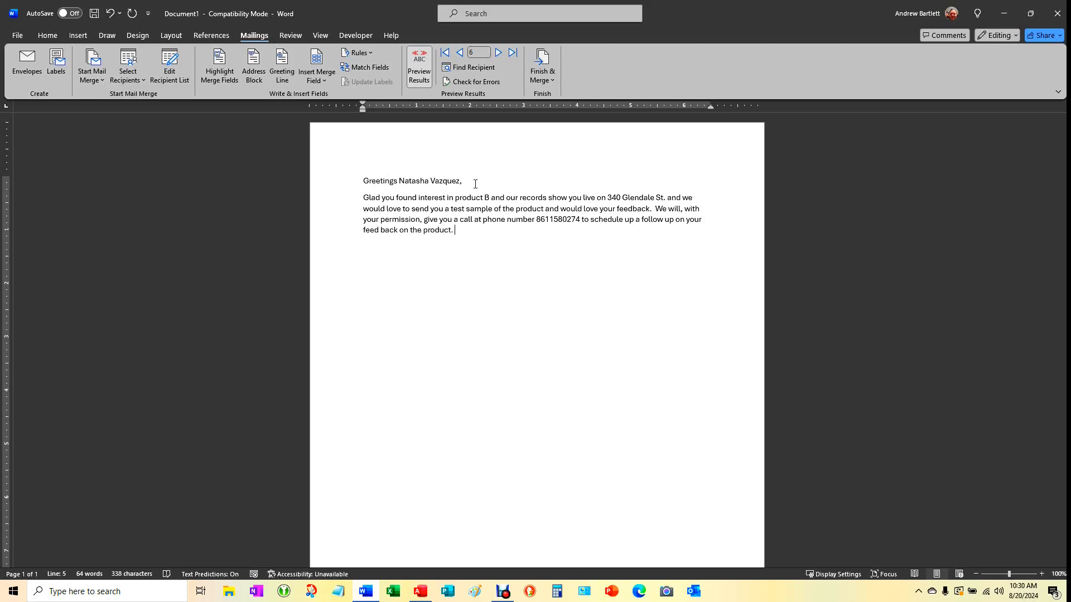
key("End")
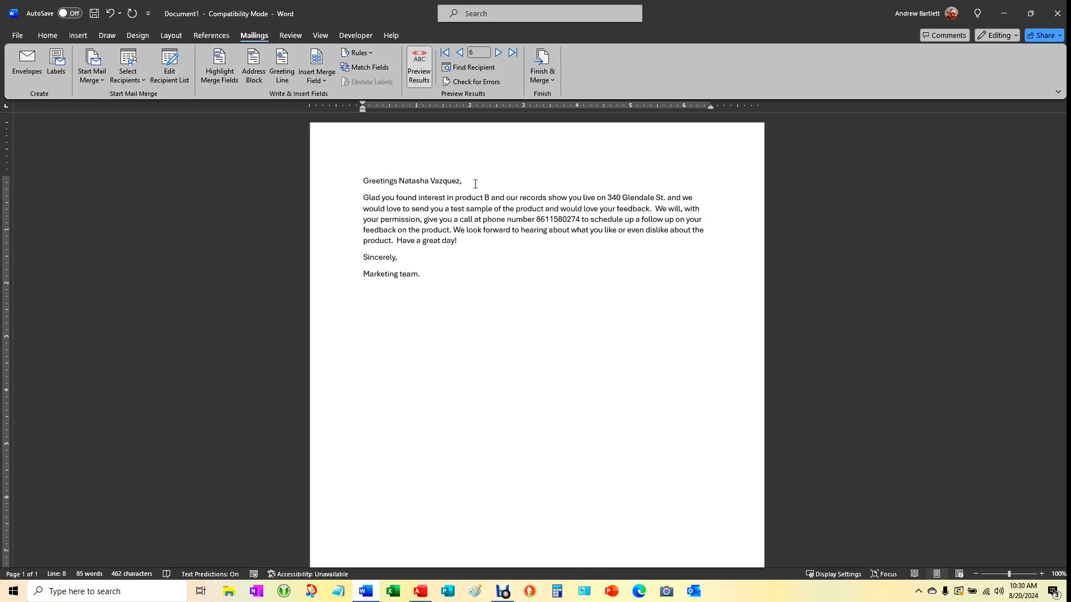
Toggle Preview Results to check the merge field codes behind the letter
left_click(420, 65)
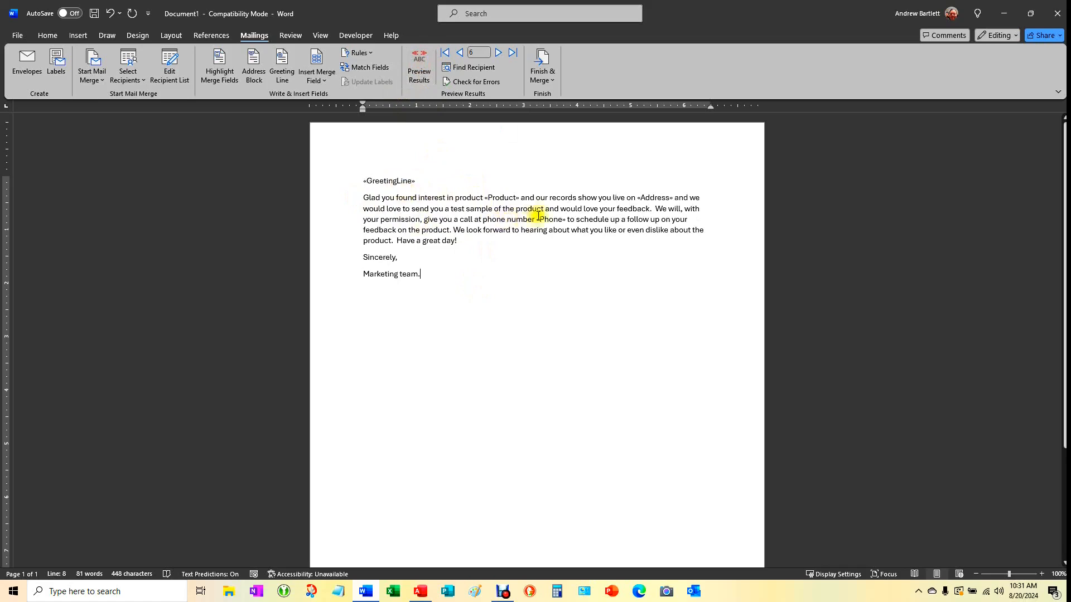
left_click(425, 68)
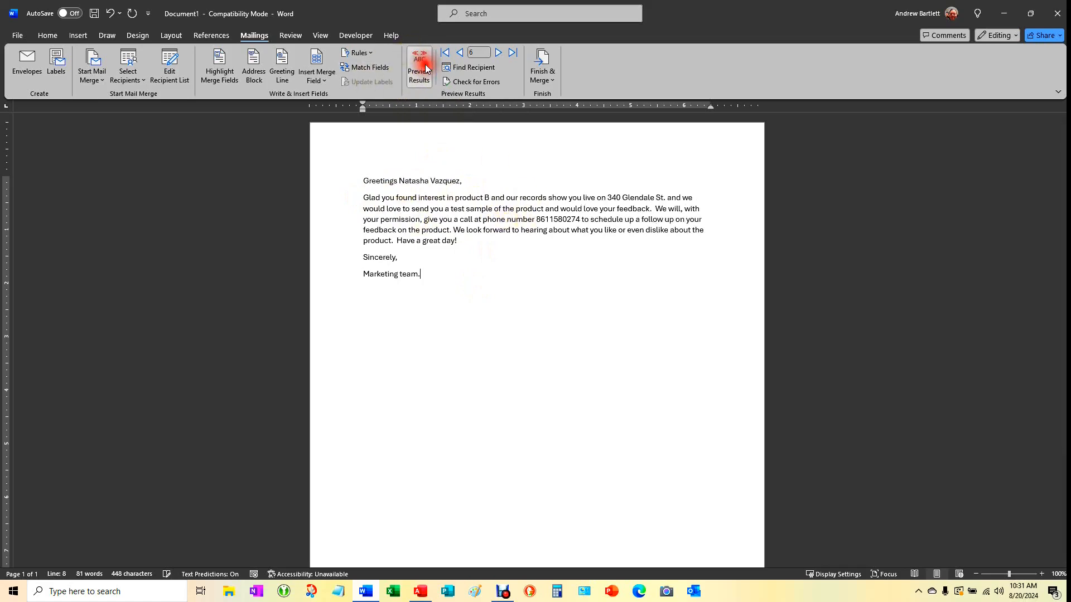
left_click(426, 68)
left_click(426, 68)
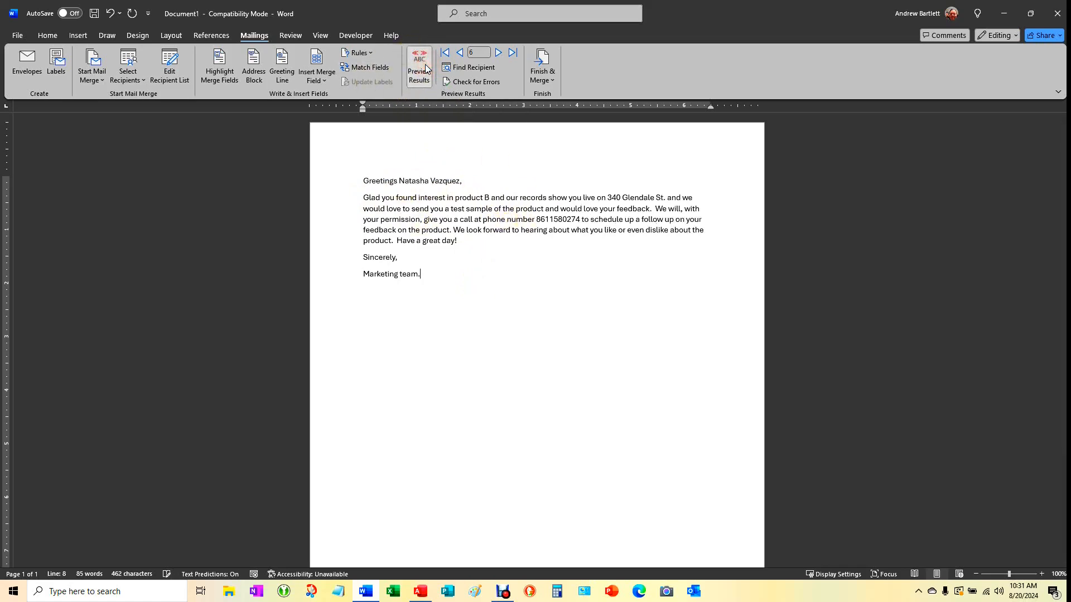
Preview recipients 7 through 18, go back to 17, jump to the first, and end on recipient 18
left_click(498, 53)
left_click(498, 53)
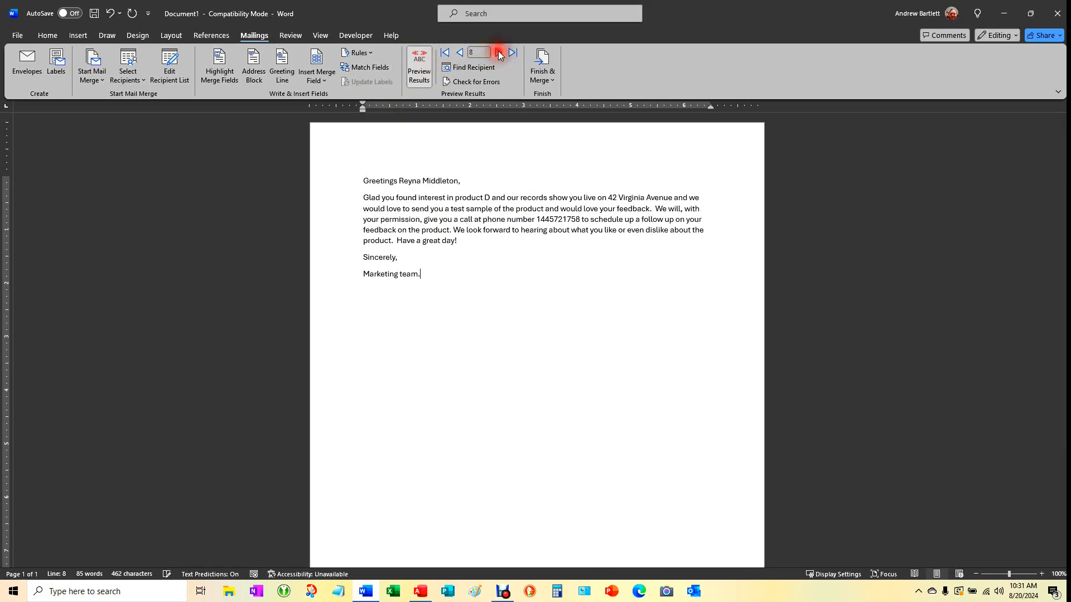
left_click(499, 54)
left_click(499, 53)
left_click(498, 54)
left_click(499, 54)
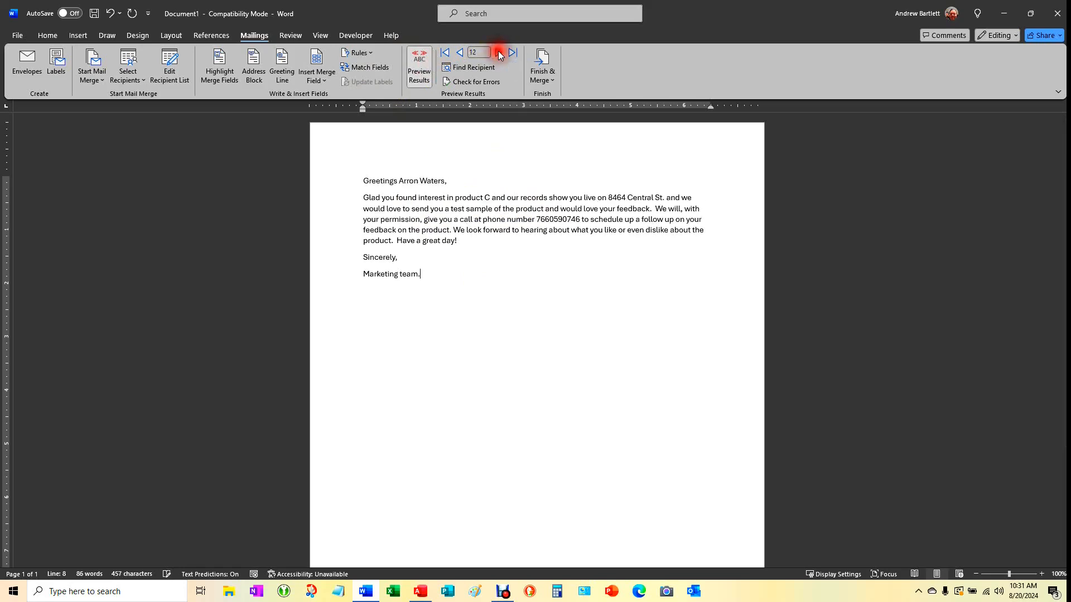
left_click(500, 54)
left_click(501, 55)
left_click(501, 54)
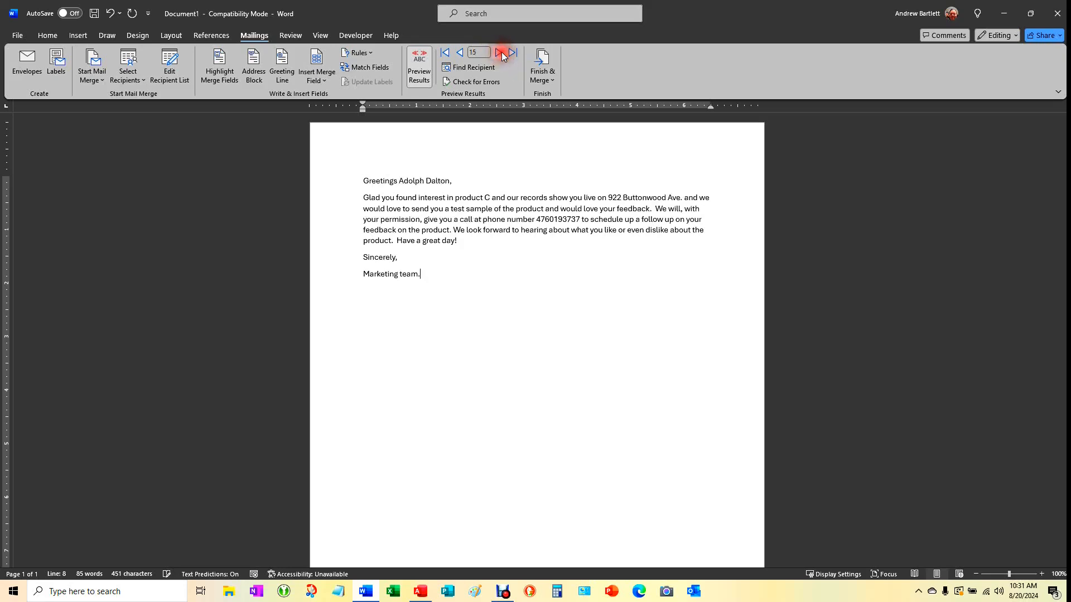
left_click(500, 54)
left_click(501, 54)
left_click(501, 54)
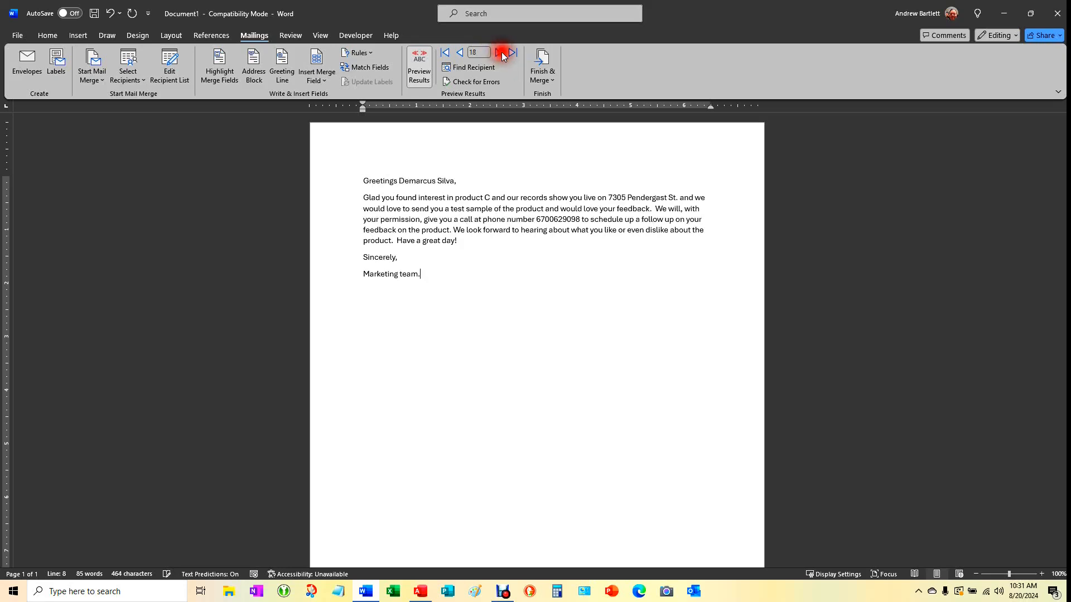
left_click(459, 54)
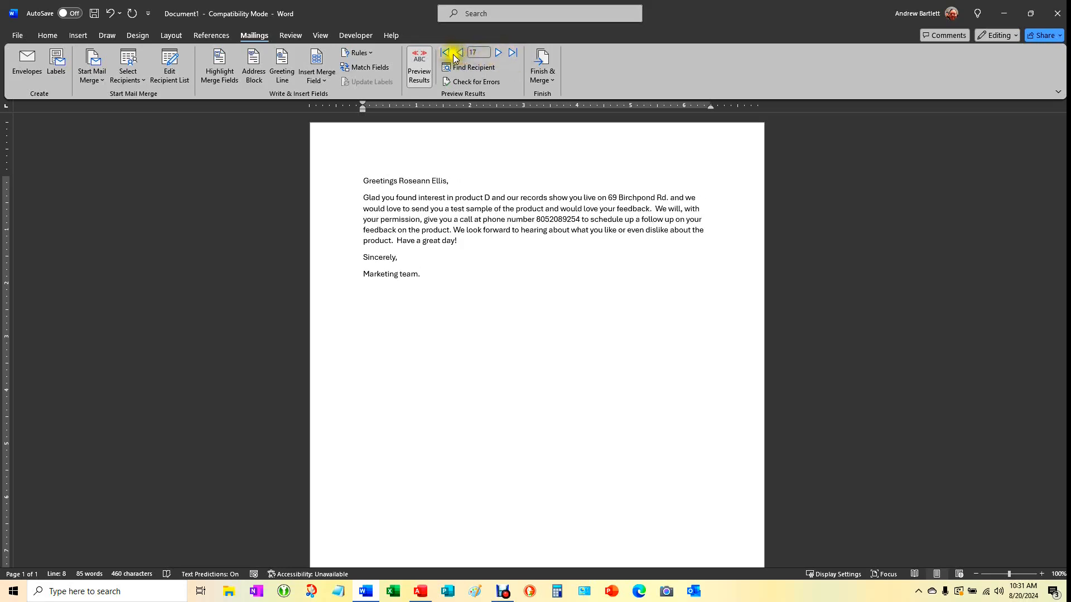
left_click(448, 53)
left_click(512, 54)
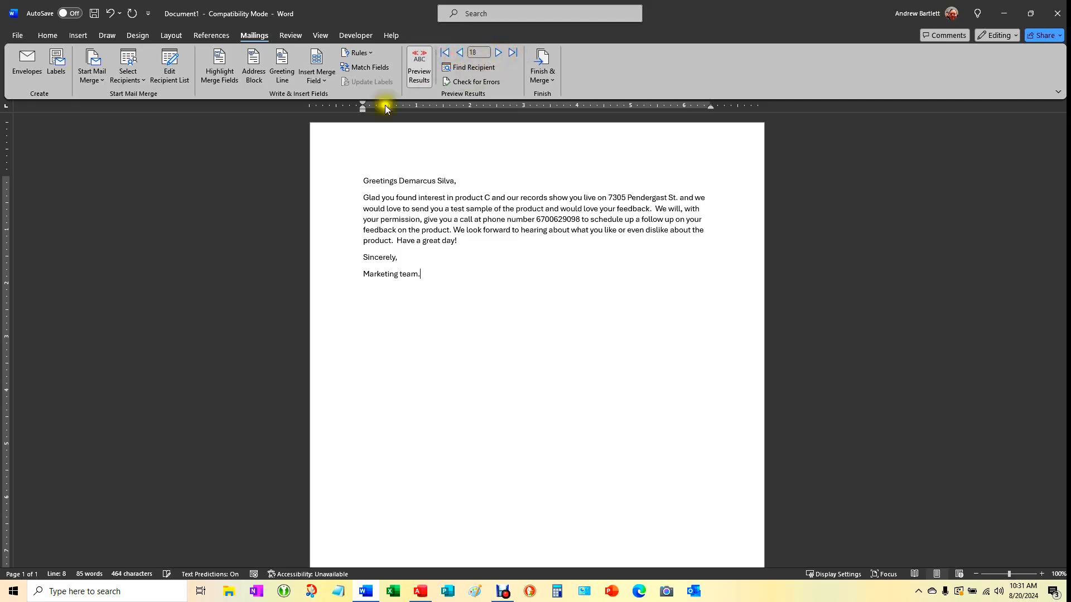
left_click(552, 84)
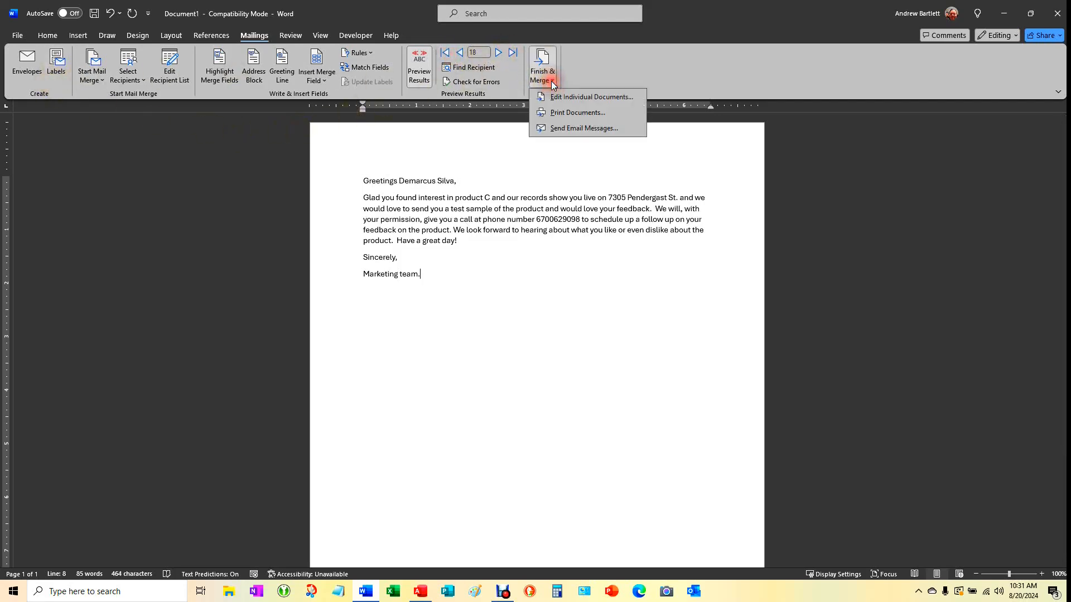
left_click(597, 129)
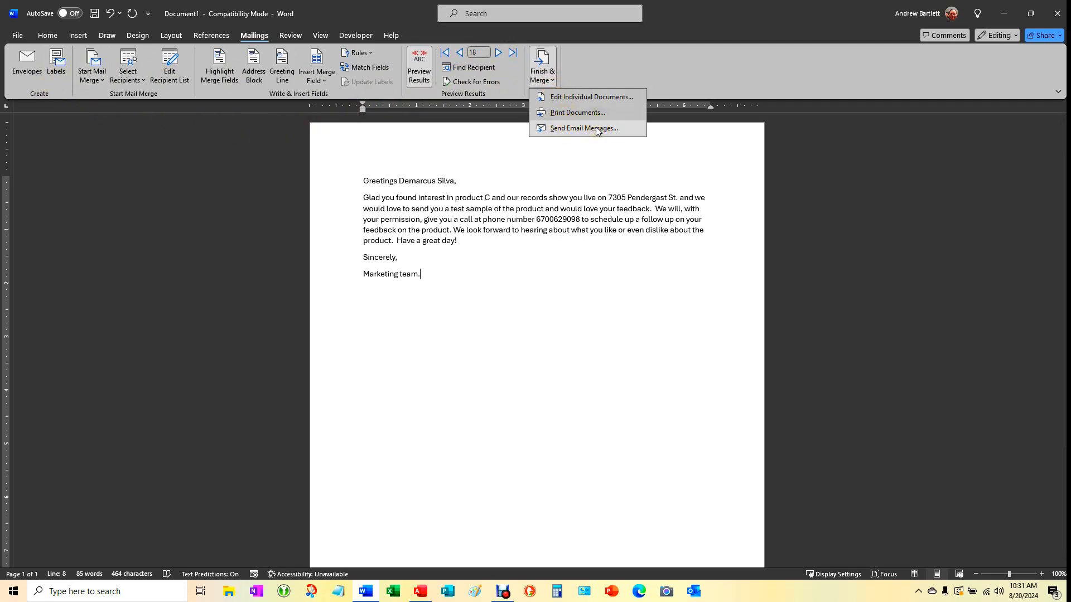
left_click(593, 128)
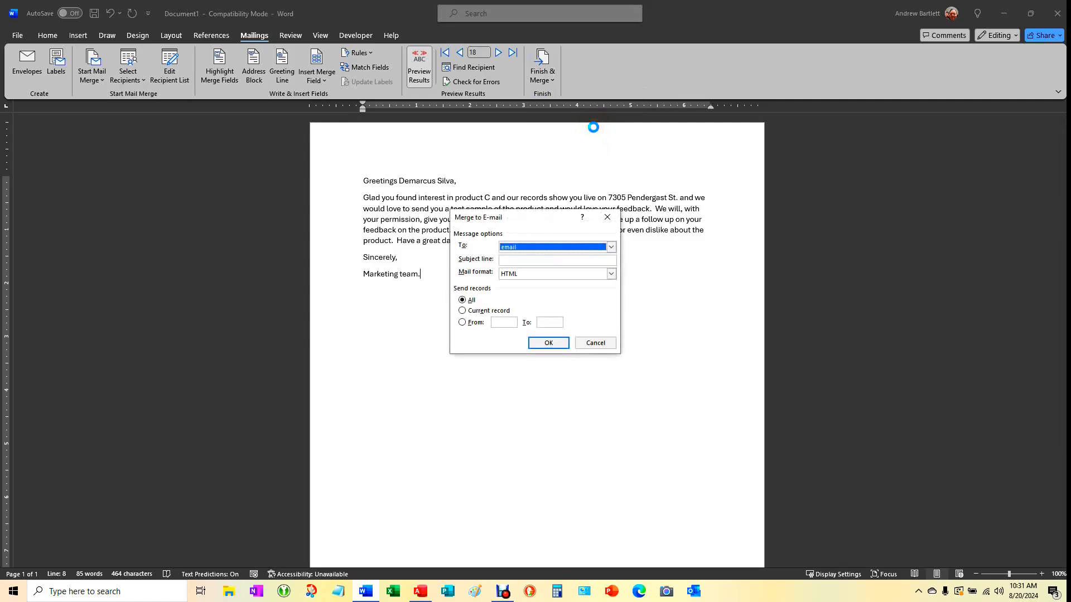
left_click(555, 261)
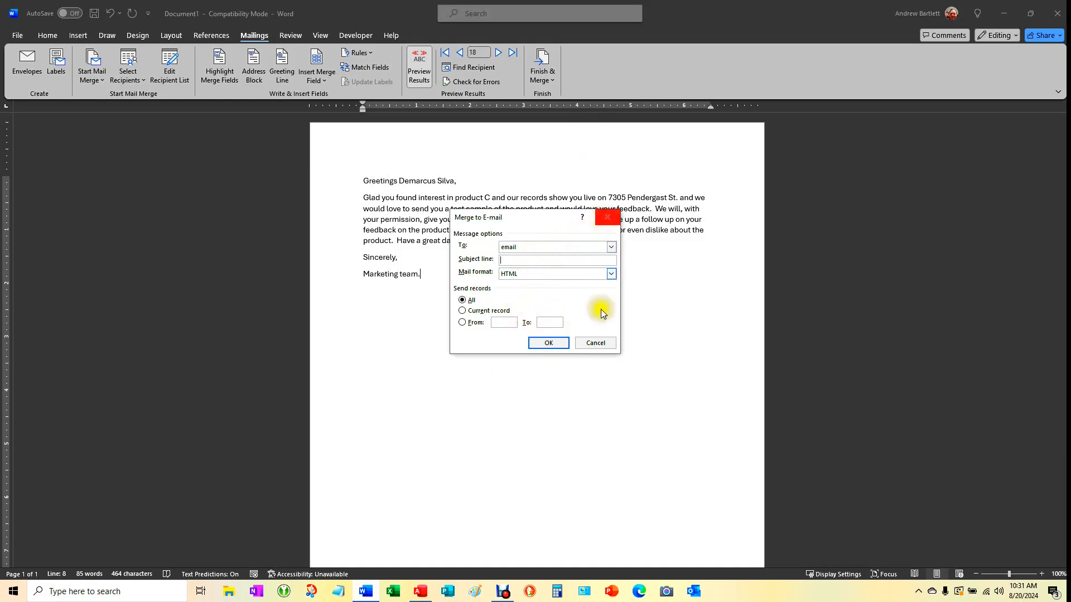
left_click(597, 345)
left_click(568, 209)
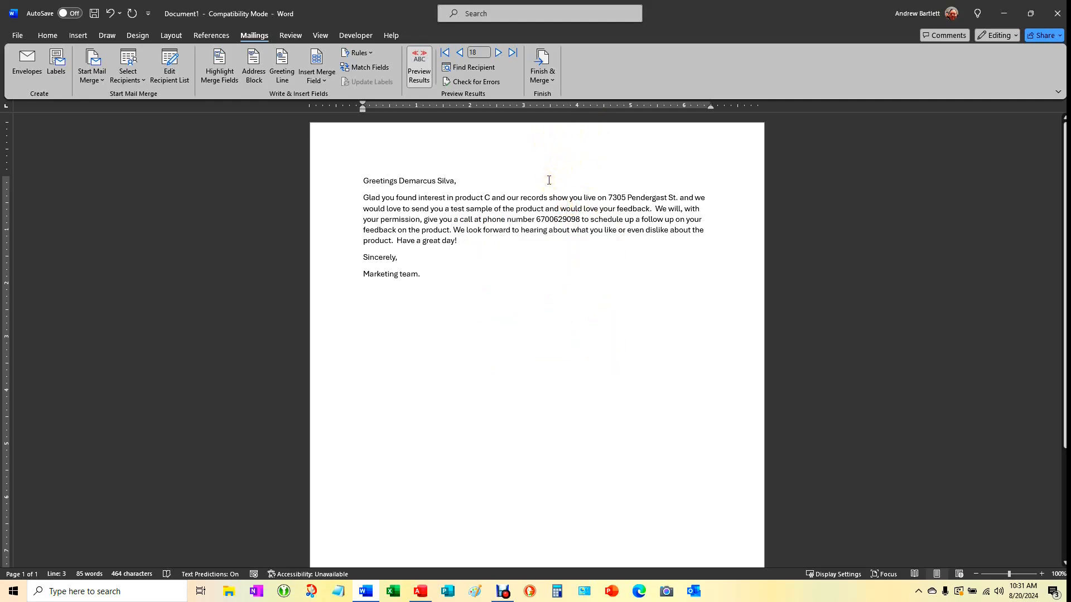
left_click(524, 210)
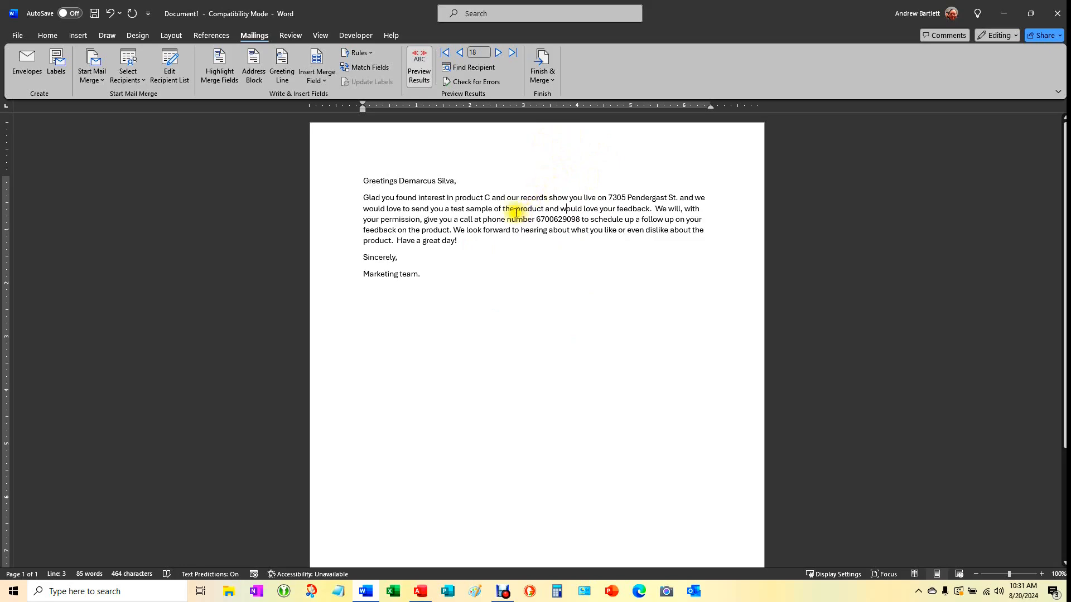